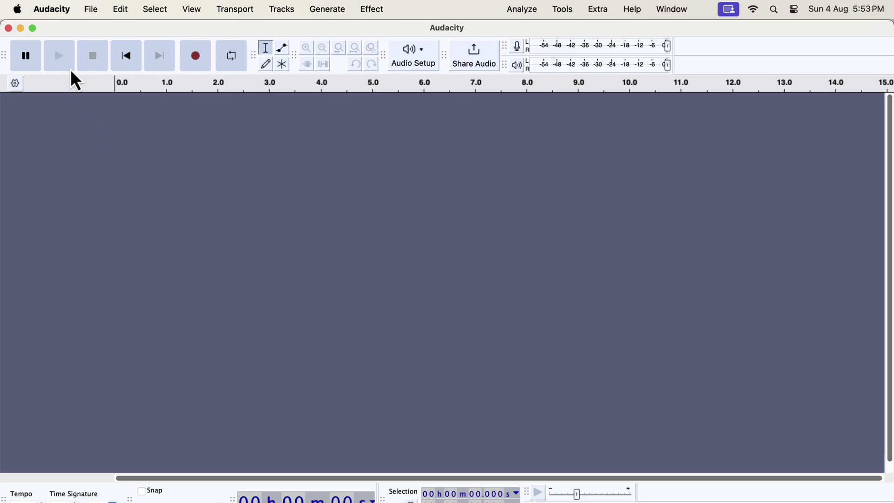
# Check the interface themes in Preferences and close it, keeping the Classic theme.
pyautogui.click(53, 10)
pyautogui.click(59, 52)
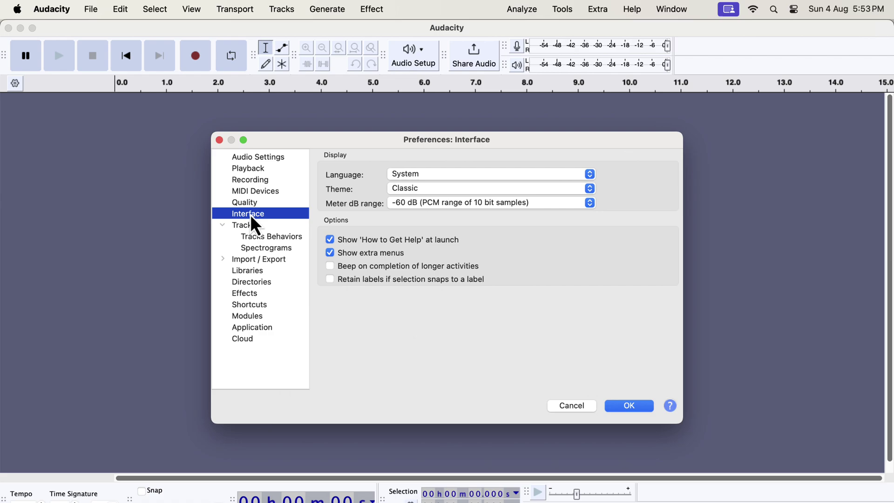
pyautogui.click(421, 191)
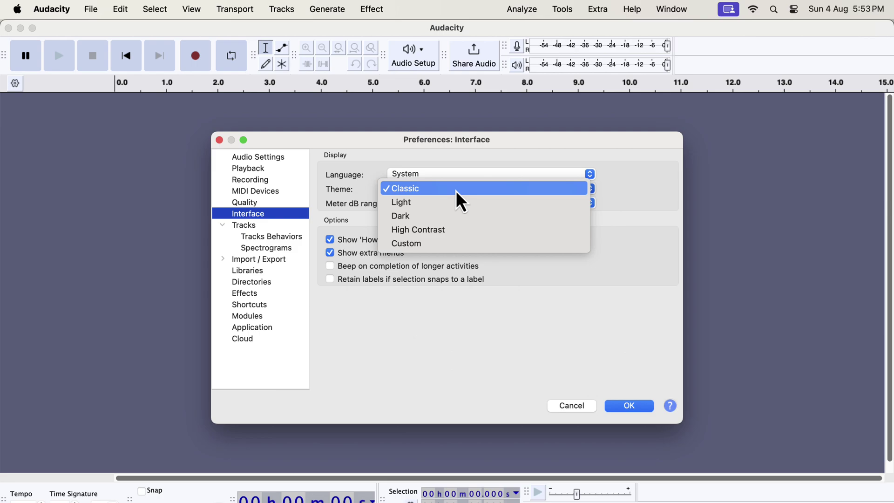
pyautogui.click(560, 410)
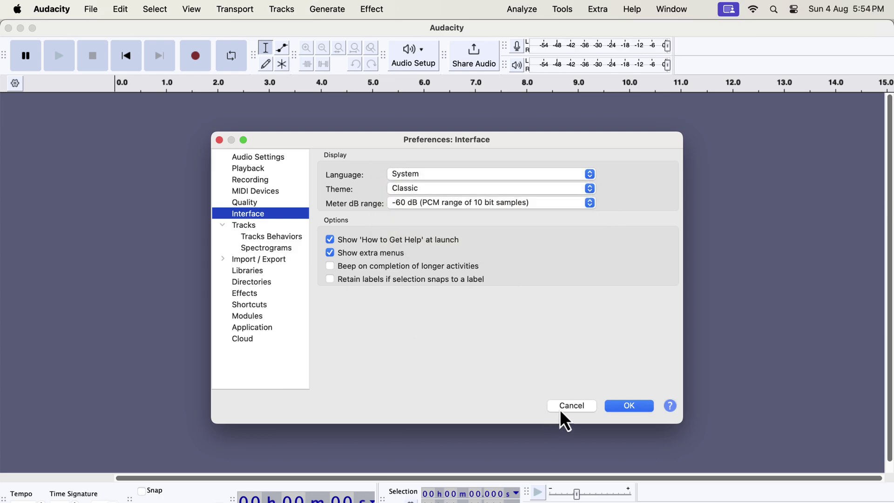
pyautogui.click(560, 409)
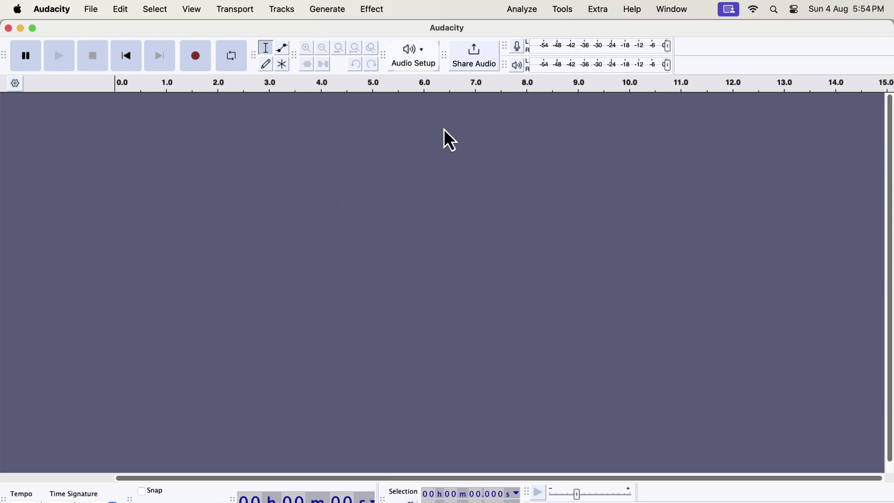
# Set the recording device to Scarlett 2i2 USB via Audio Setup.
pyautogui.click(415, 59)
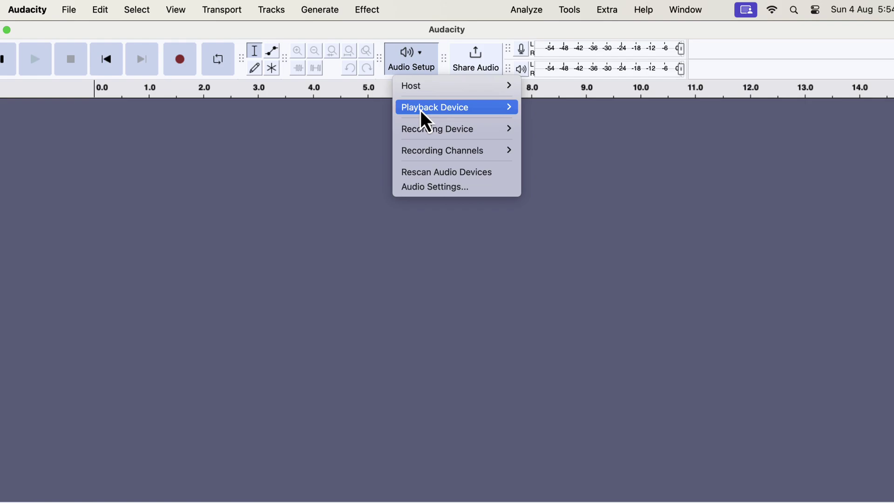
pyautogui.moveTo(419, 124)
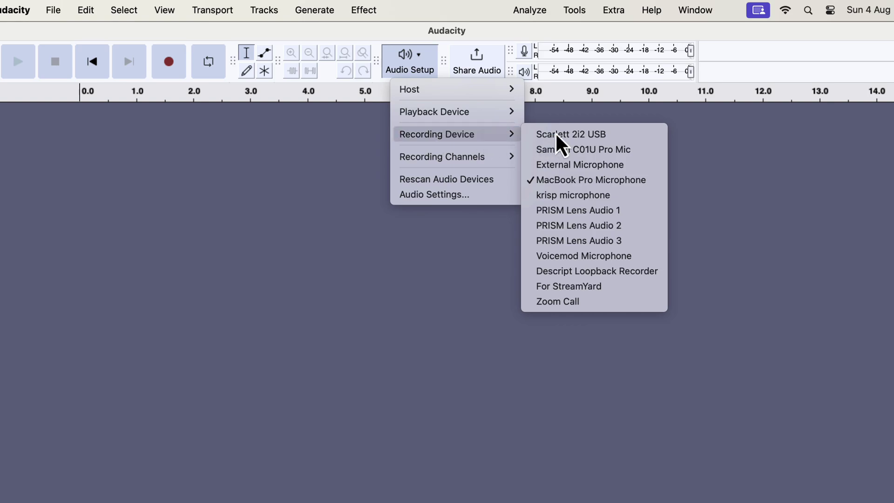
pyautogui.click(591, 134)
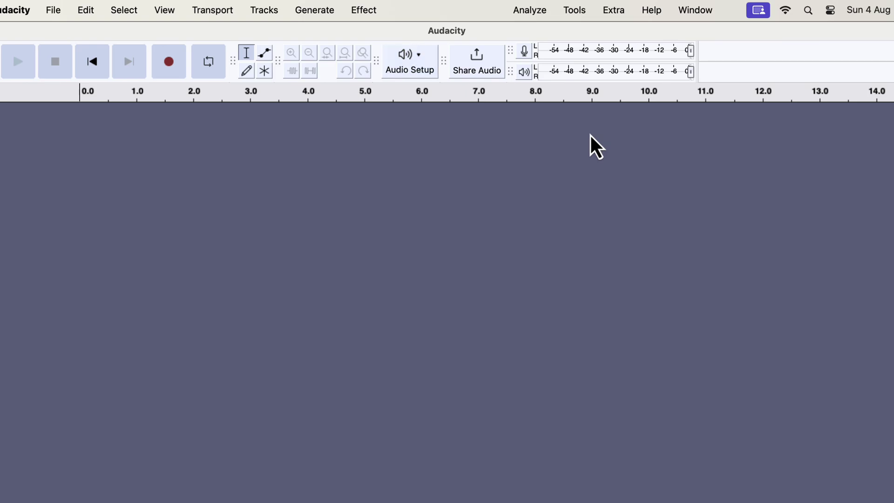
# Switch the recording device to Samson C01U Pro Mic and confirm it is selected.
pyautogui.click(416, 67)
pyautogui.moveTo(433, 135)
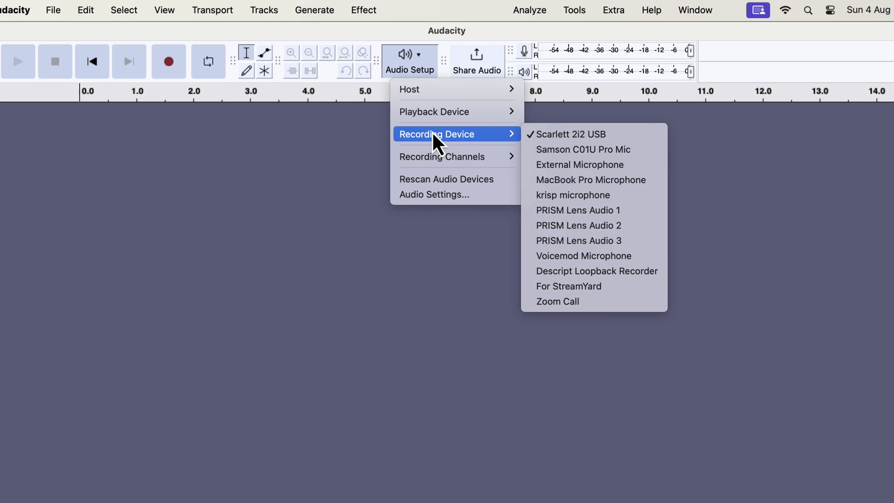
pyautogui.click(562, 149)
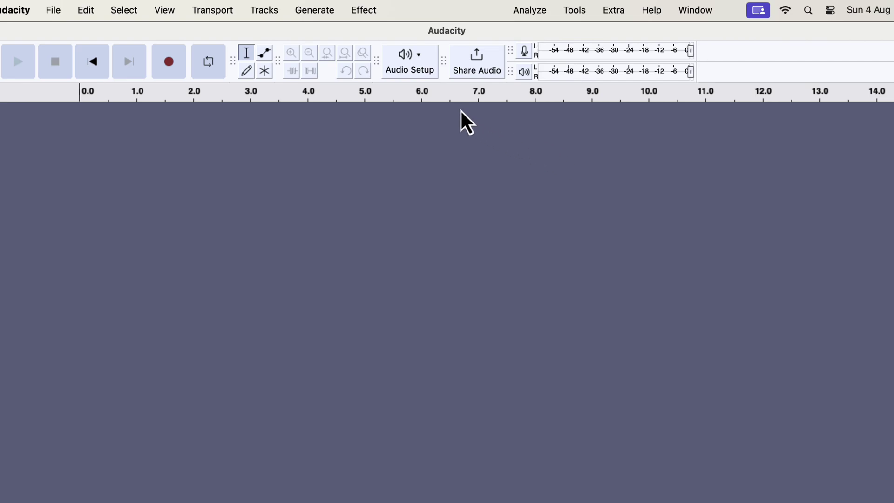
pyautogui.click(409, 70)
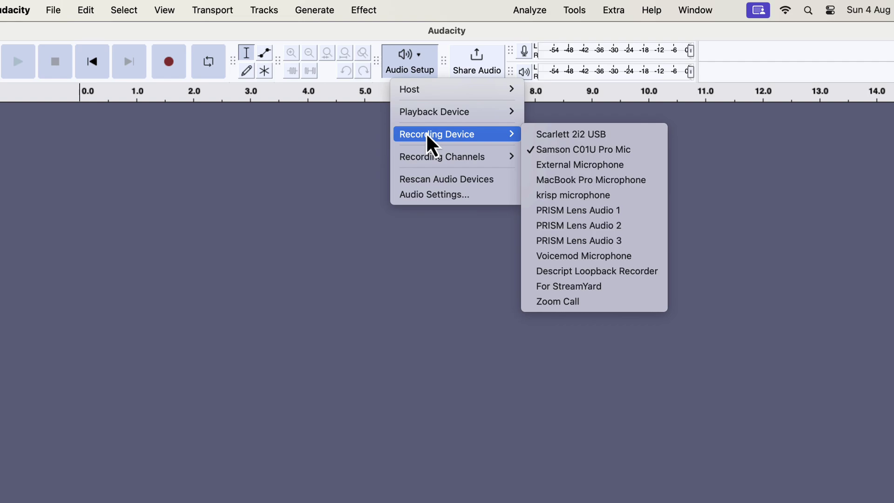
pyautogui.click(340, 127)
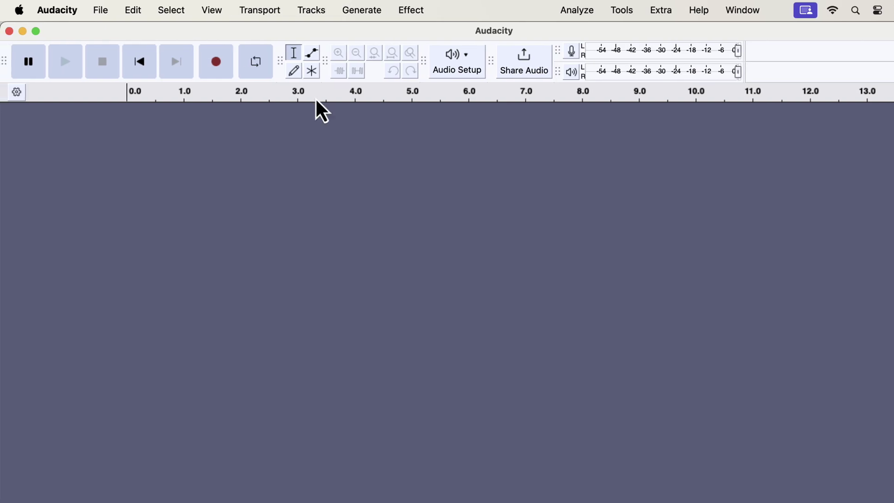
# Show the Device Toolbar permanently from View > Toolbars.
pyautogui.click(215, 11)
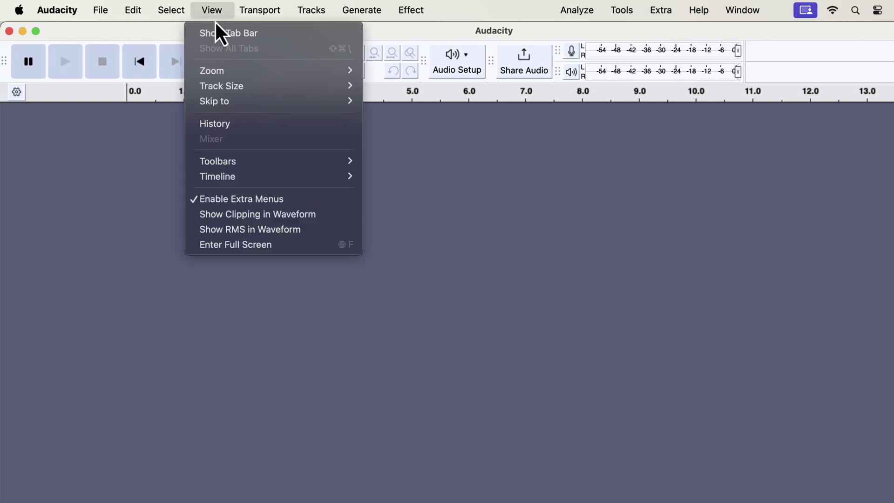
pyautogui.moveTo(234, 158)
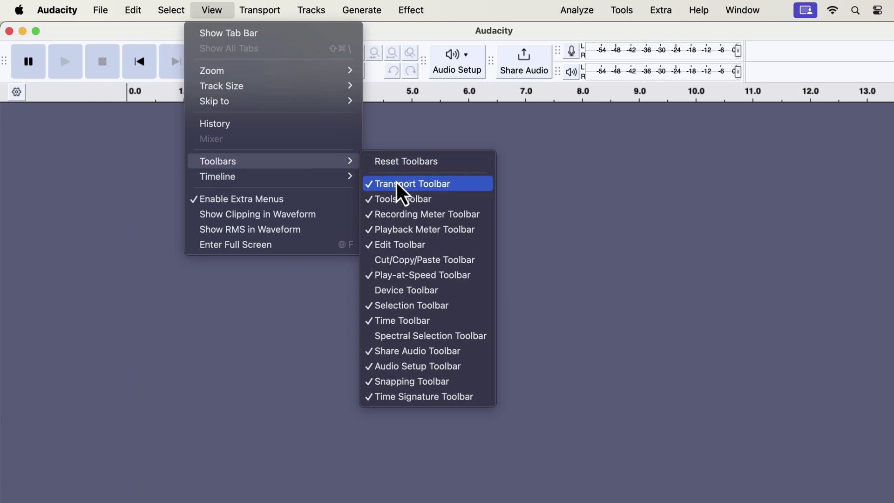
pyautogui.click(445, 297)
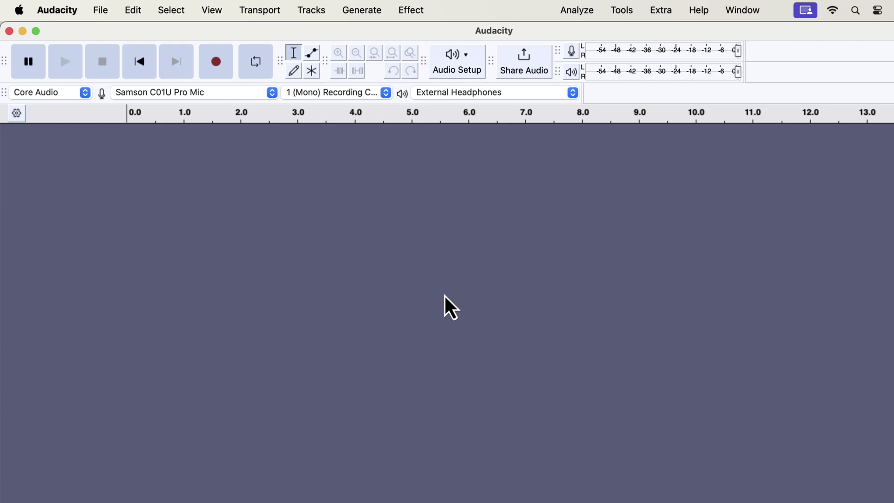
# Switch the recording input to MacBook Pro Microphone in the Device Toolbar.
pyautogui.click(210, 97)
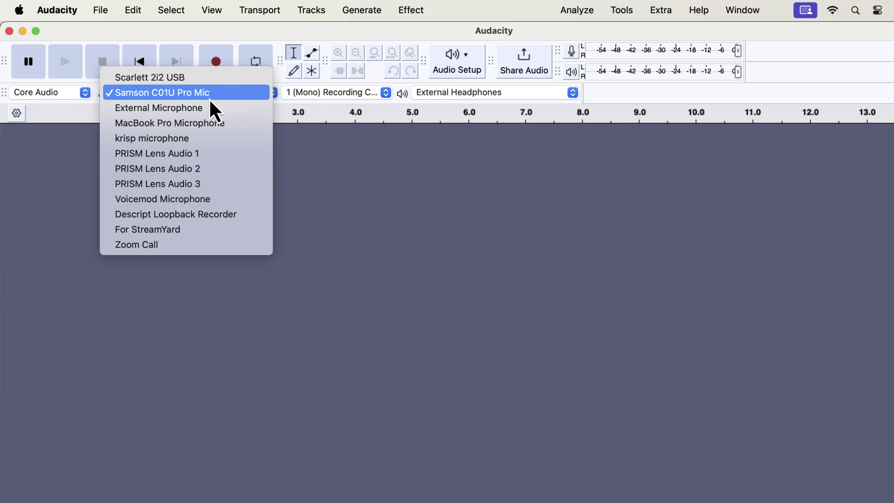
pyautogui.click(215, 123)
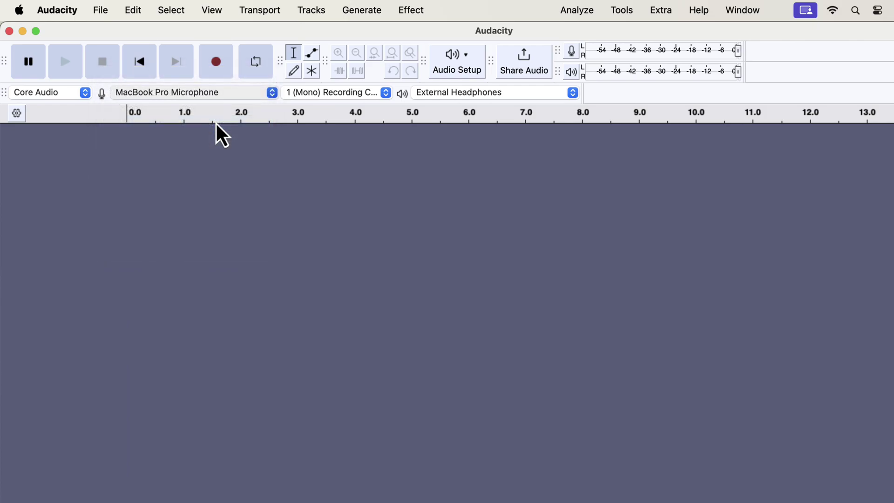
pyautogui.click(458, 56)
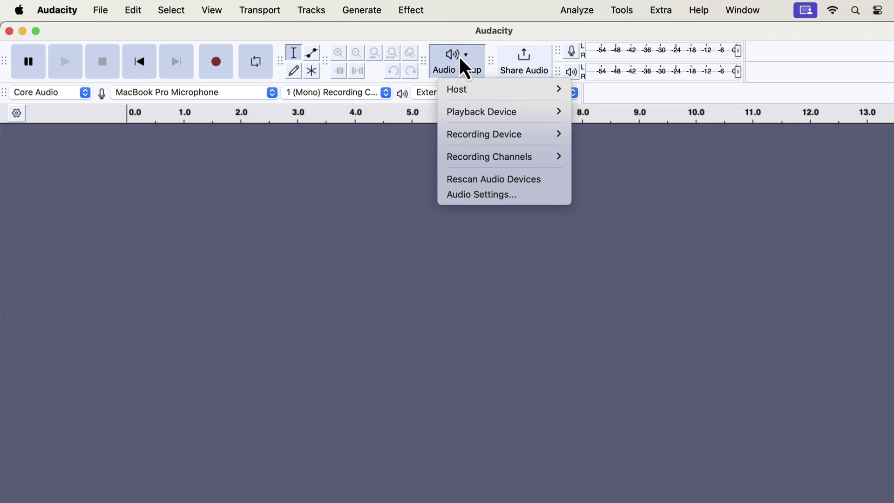
pyautogui.moveTo(481, 149)
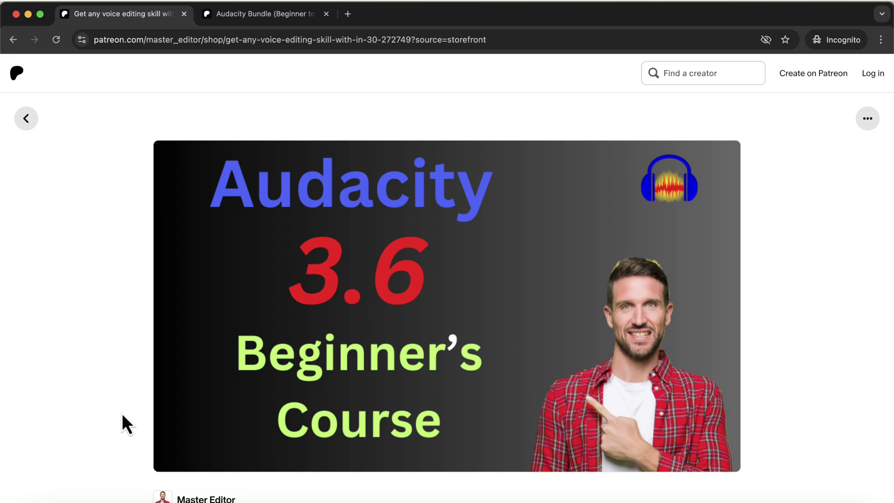
# Browse the beginner course page, then view the Audacity Bundle's $197 price and contents.
pyautogui.scroll(-5, 121, 413)
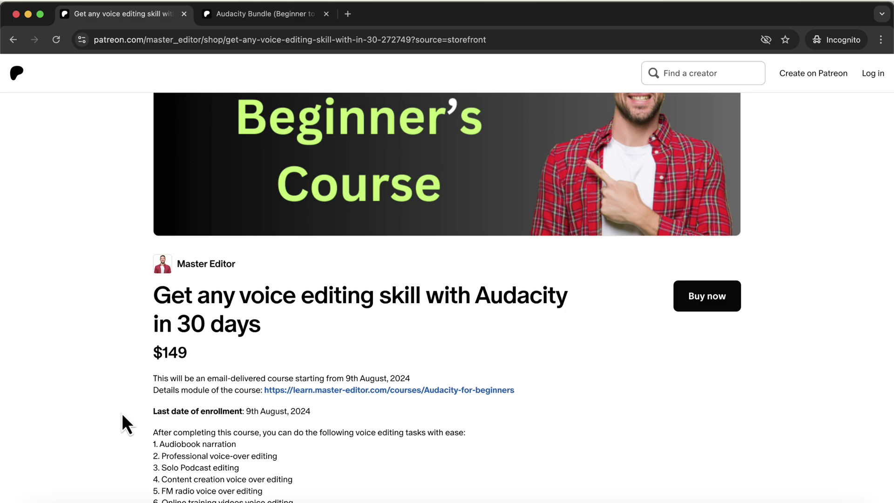
pyautogui.scroll(-4, 121, 413)
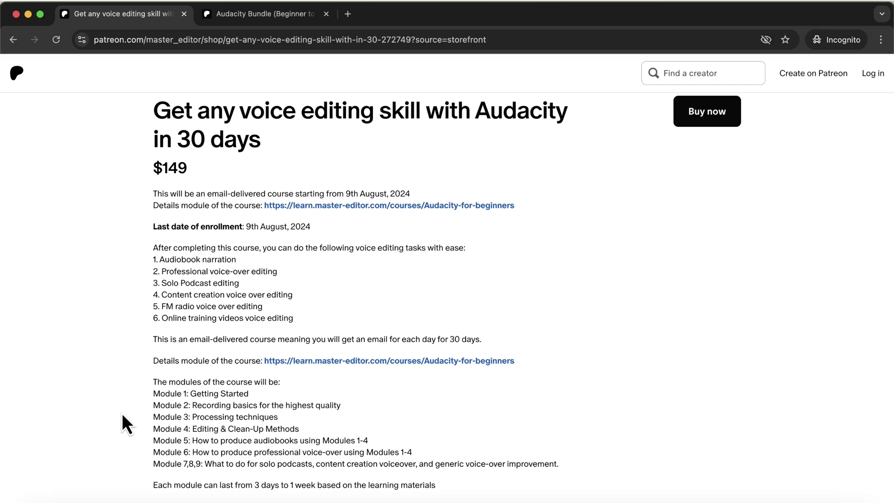
pyautogui.click(305, 14)
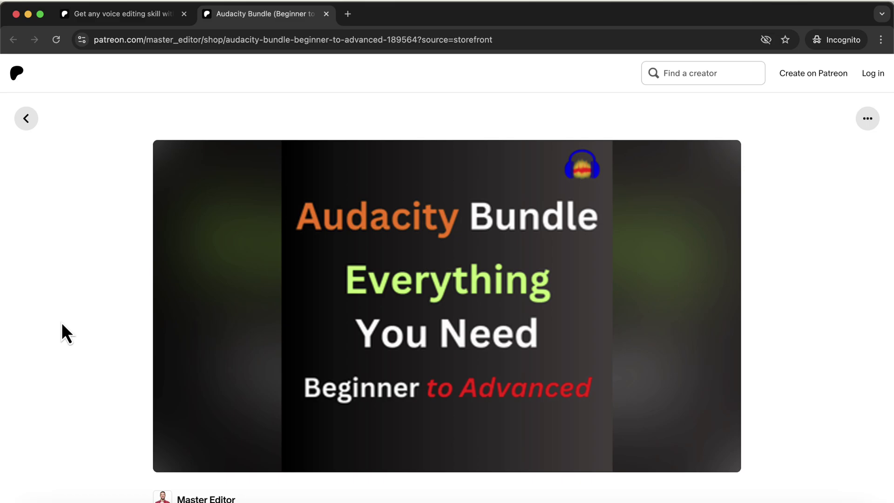
pyautogui.scroll(-4, 62, 323)
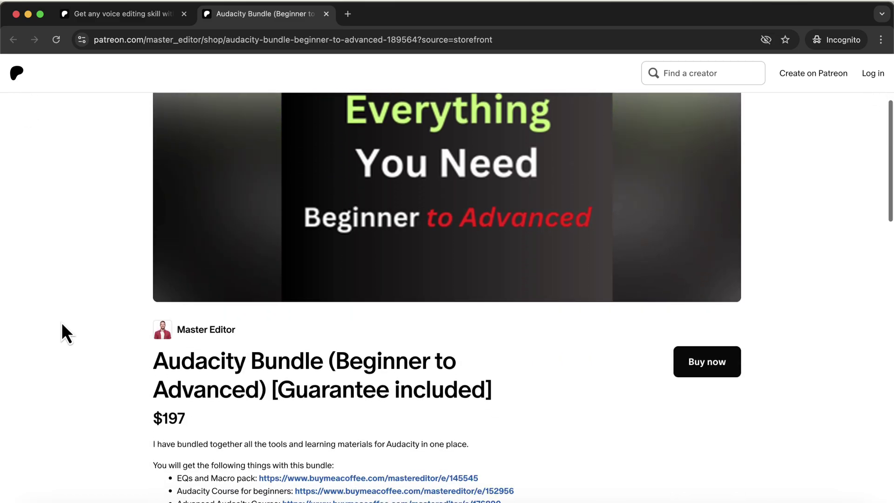
pyautogui.scroll(-3, 62, 324)
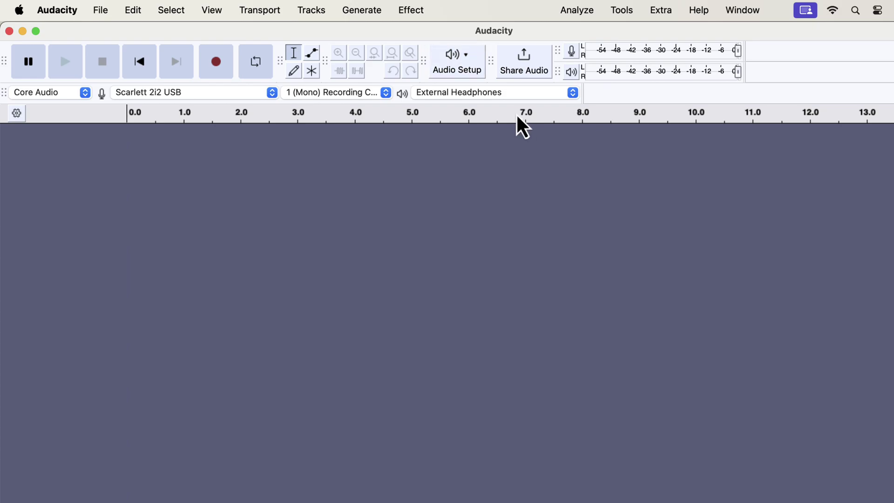
pyautogui.click(467, 68)
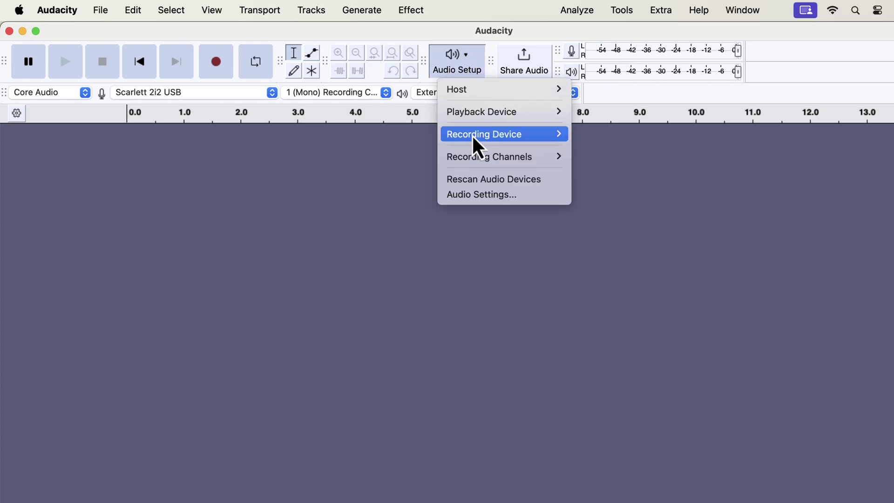
pyautogui.moveTo(479, 157)
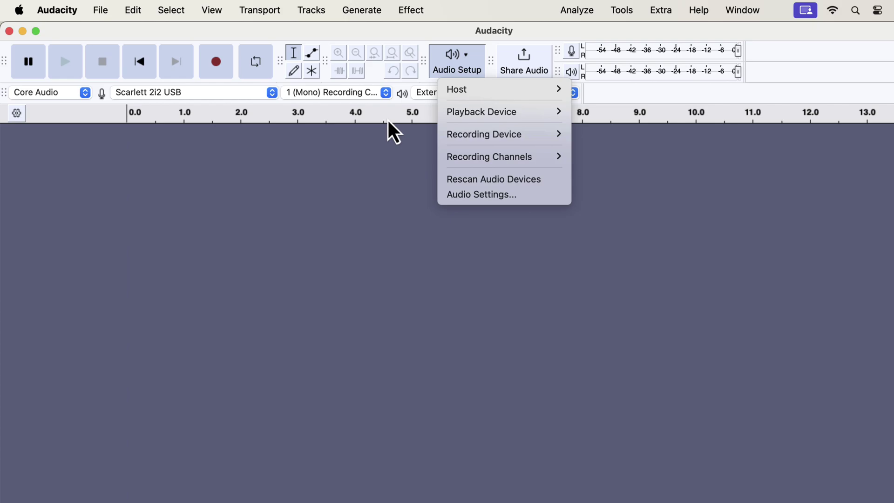
pyautogui.click(361, 97)
pyautogui.click(362, 97)
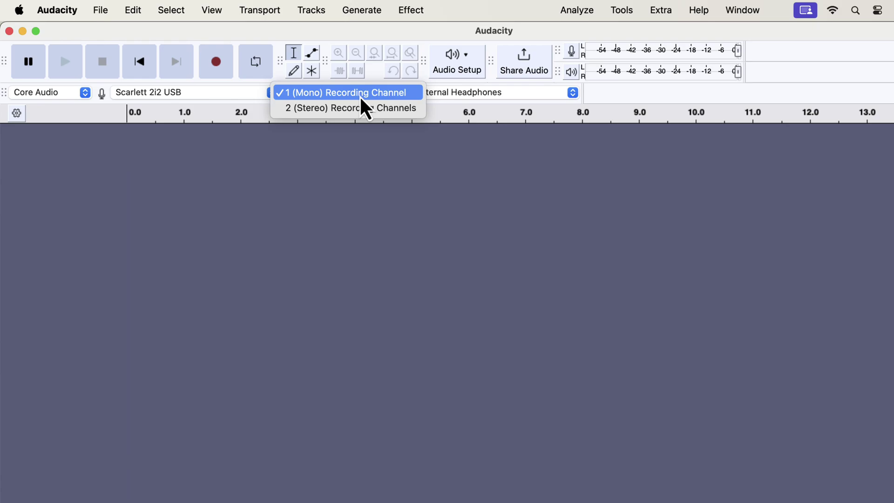
# Select Samson C01U Pro Mic as recording device, keeping 1 (Mono) recording channel.
pyautogui.click(230, 92)
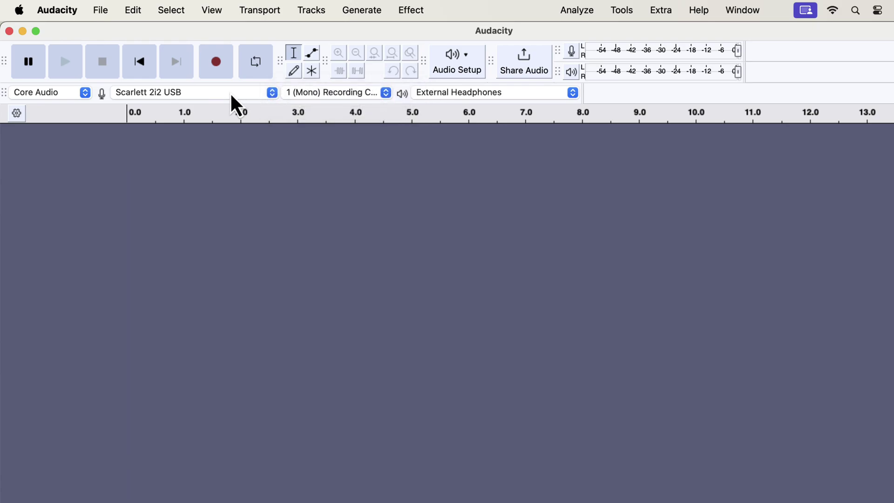
pyautogui.click(230, 92)
pyautogui.click(221, 112)
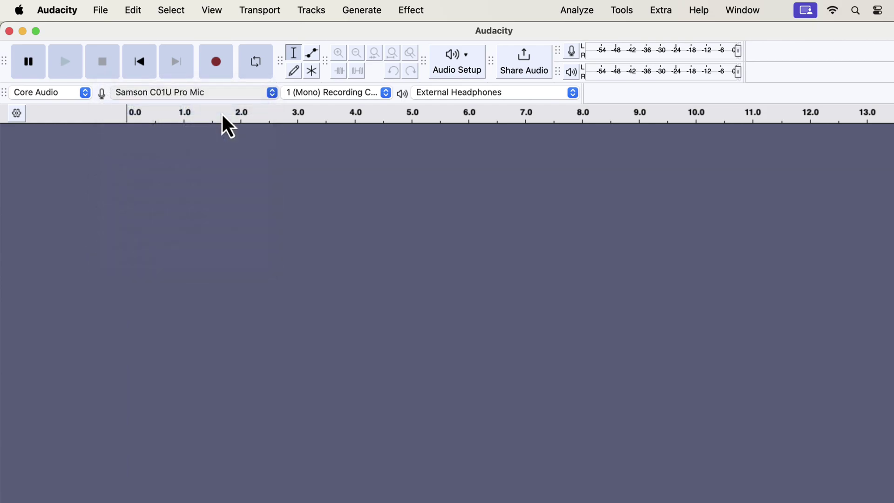
pyautogui.click(328, 95)
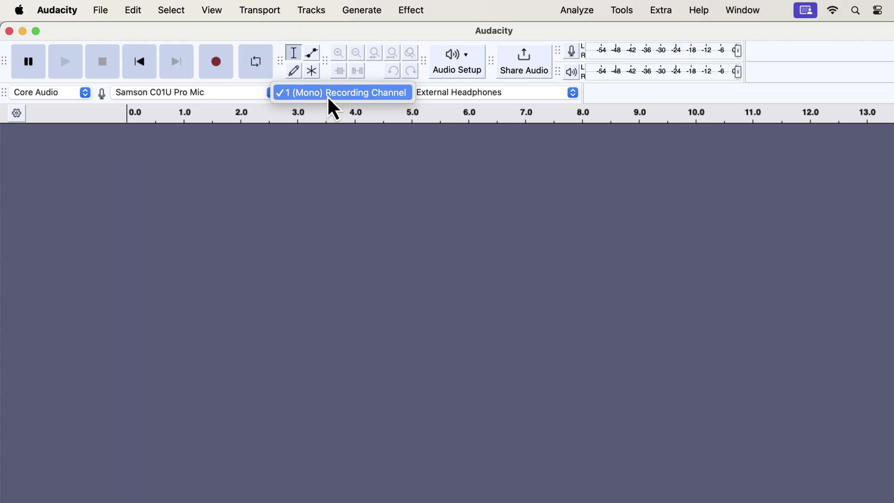
pyautogui.click(328, 97)
pyautogui.click(467, 60)
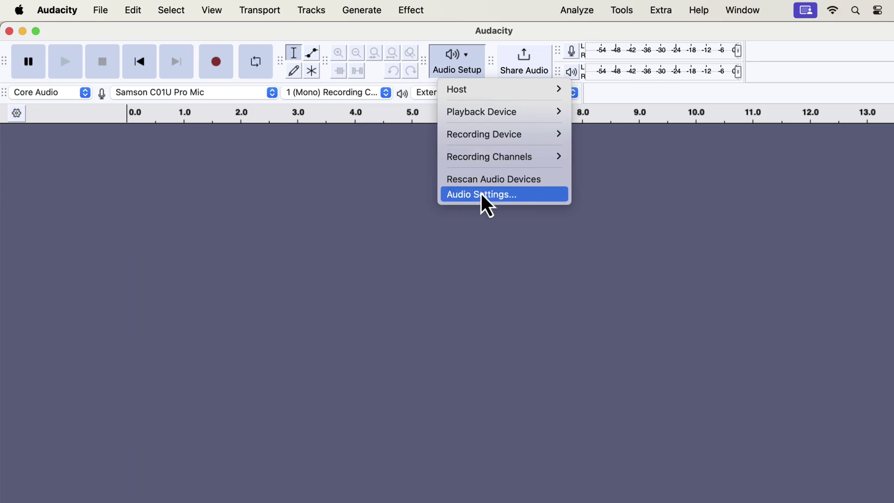
# Open Audio Settings and scroll down to the Quality and Latency sections.
pyautogui.click(522, 198)
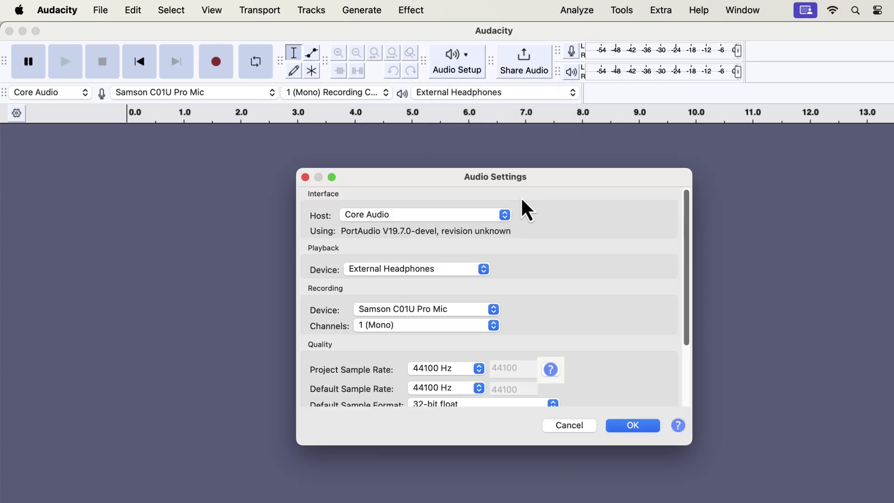
pyautogui.scroll(-5, 522, 200)
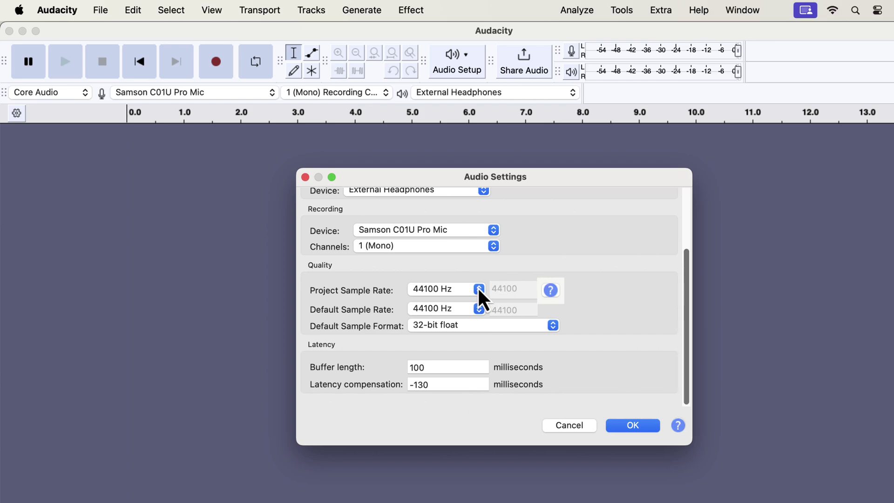
pyautogui.click(460, 293)
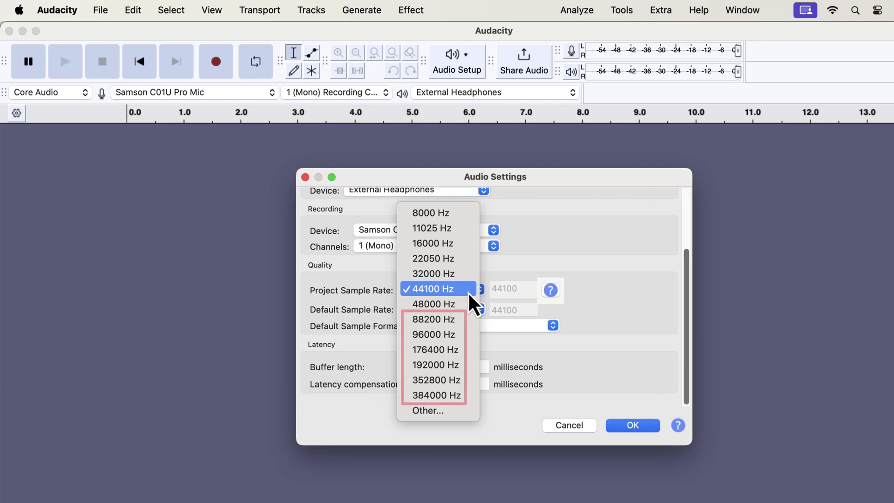
pyautogui.click(469, 292)
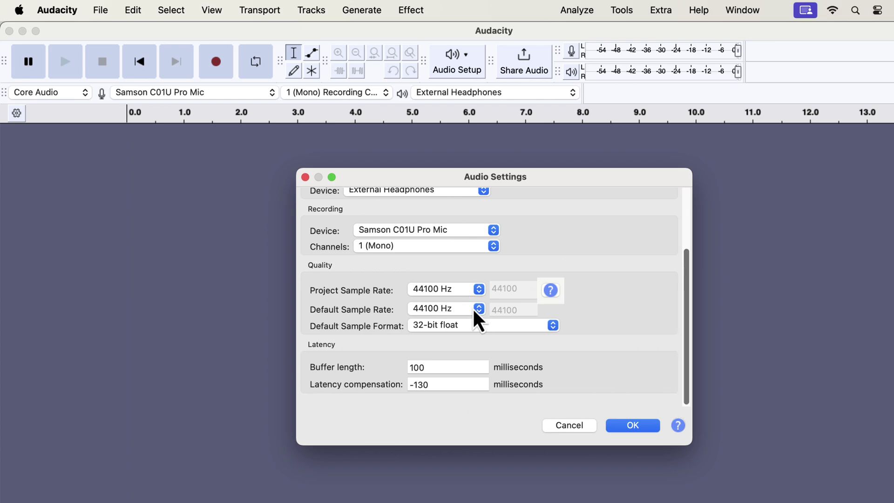
pyautogui.click(482, 328)
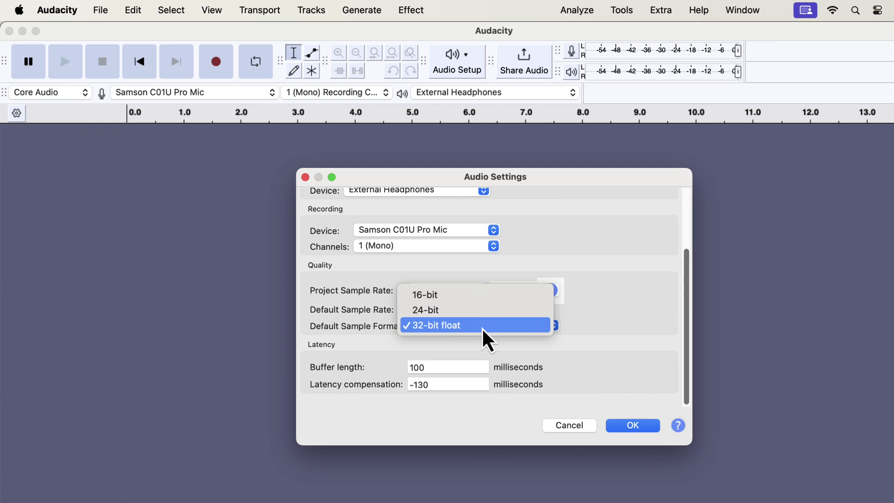
pyautogui.click(483, 330)
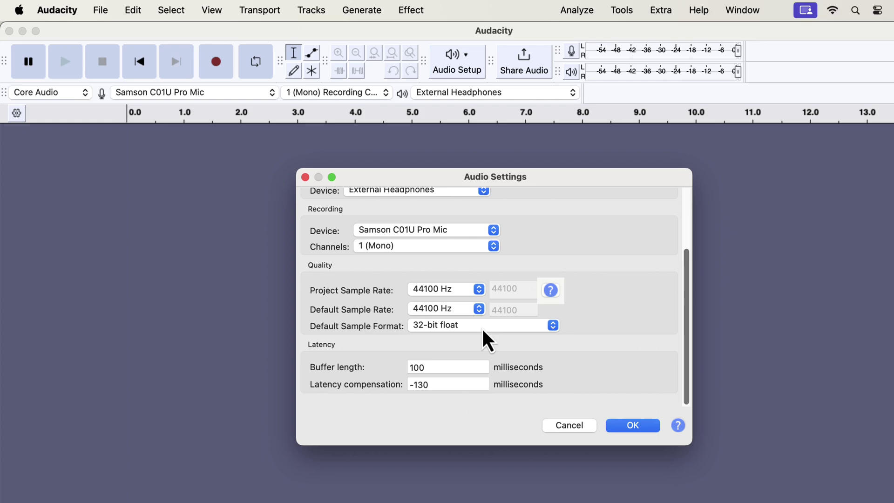
# Apply the audio settings with OK, leaving External Headphones as playback device.
pyautogui.click(629, 426)
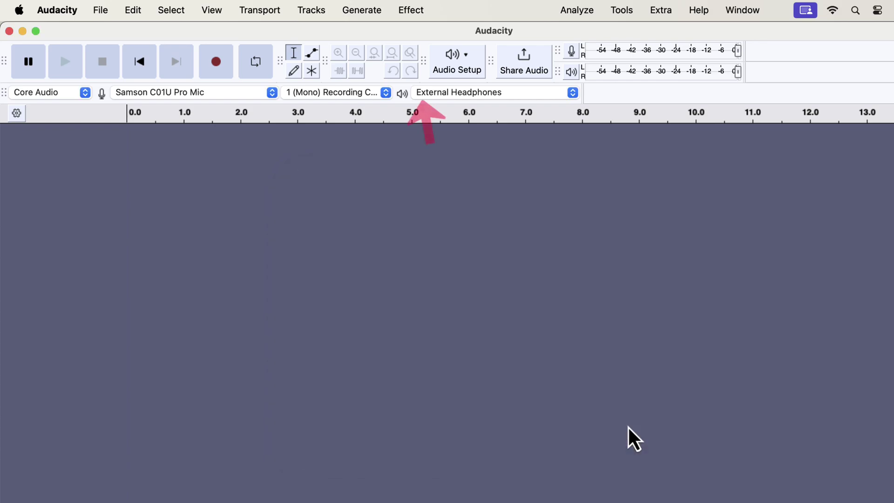
pyautogui.click(546, 93)
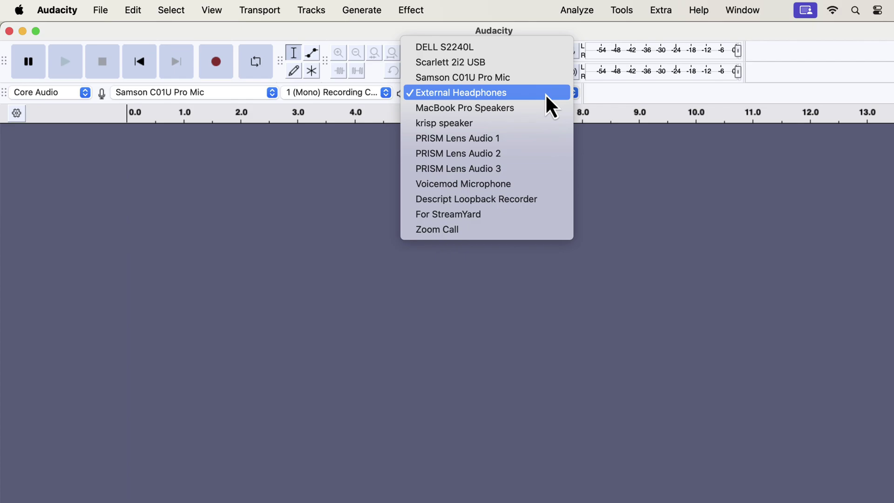
pyautogui.click(545, 93)
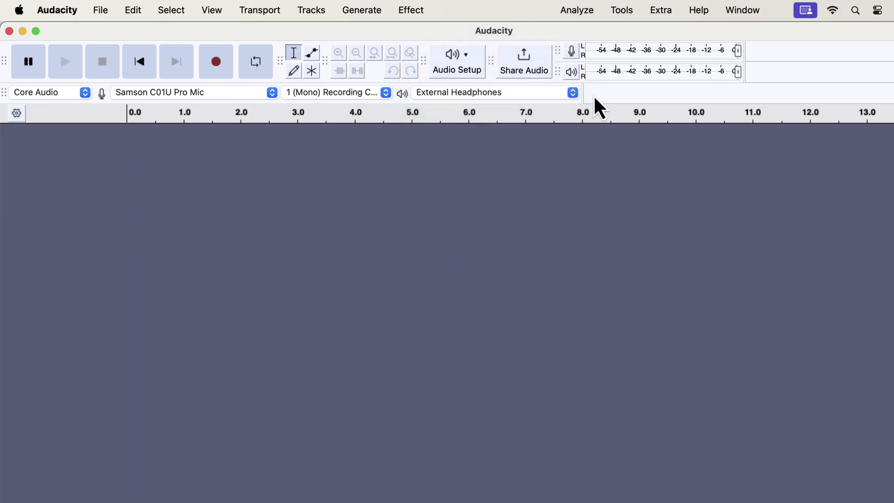
# Switch playback to MacBook Pro Speakers, then back to External Headphones.
pyautogui.click(466, 61)
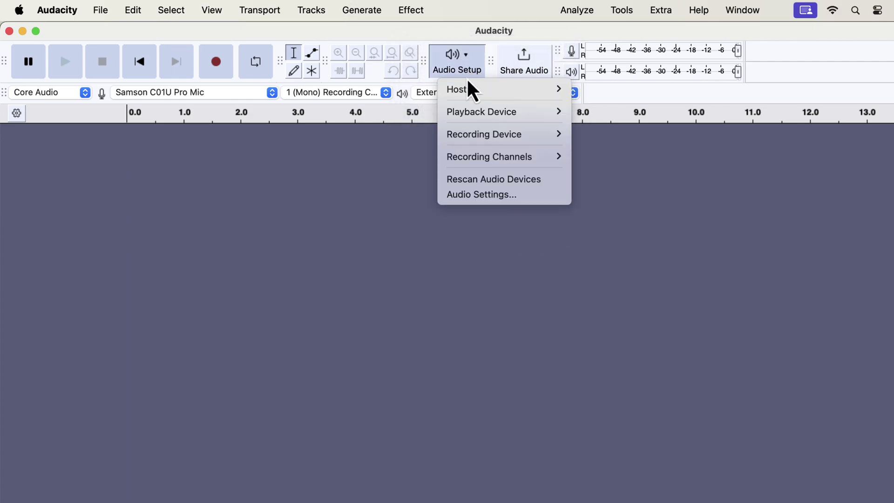
pyautogui.moveTo(472, 112)
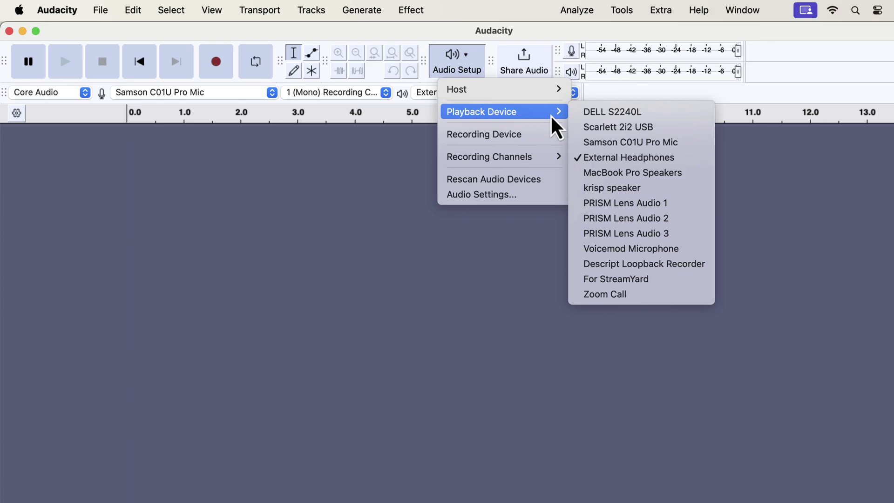
pyautogui.click(587, 173)
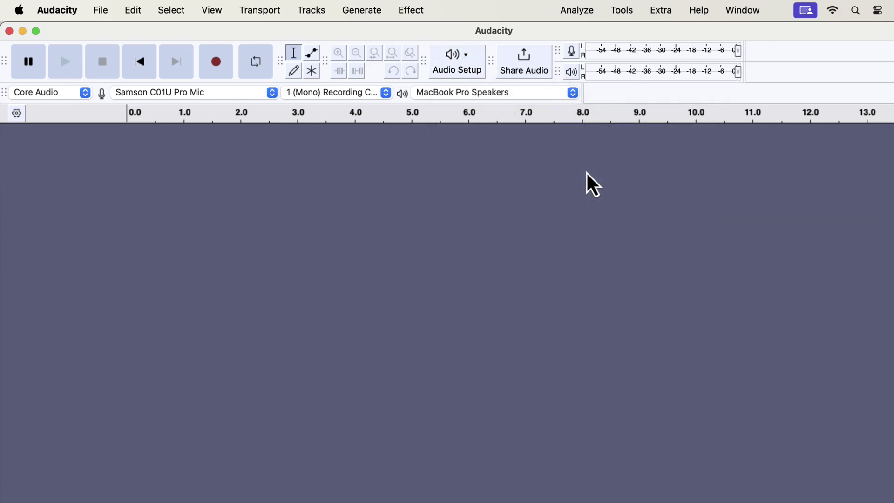
pyautogui.click(519, 95)
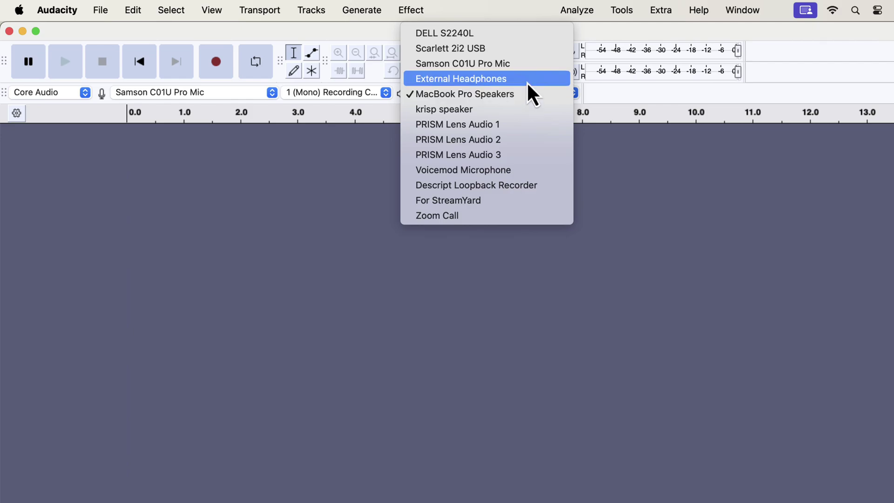
pyautogui.click(528, 83)
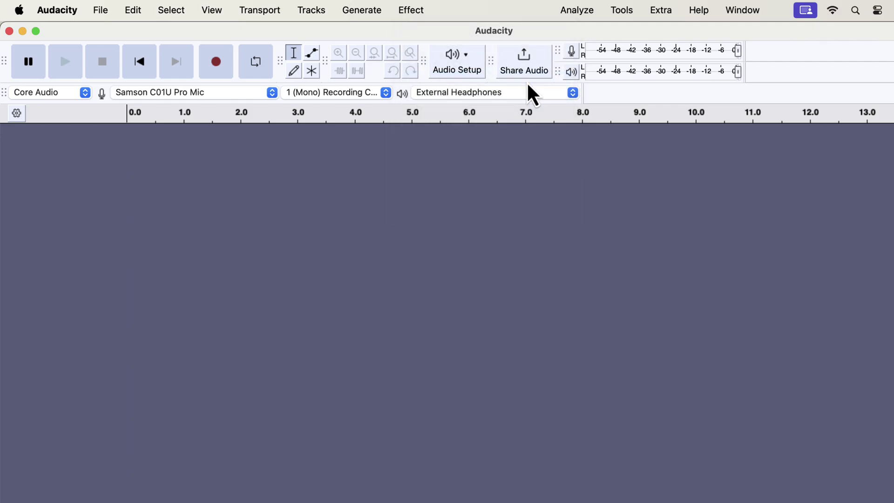